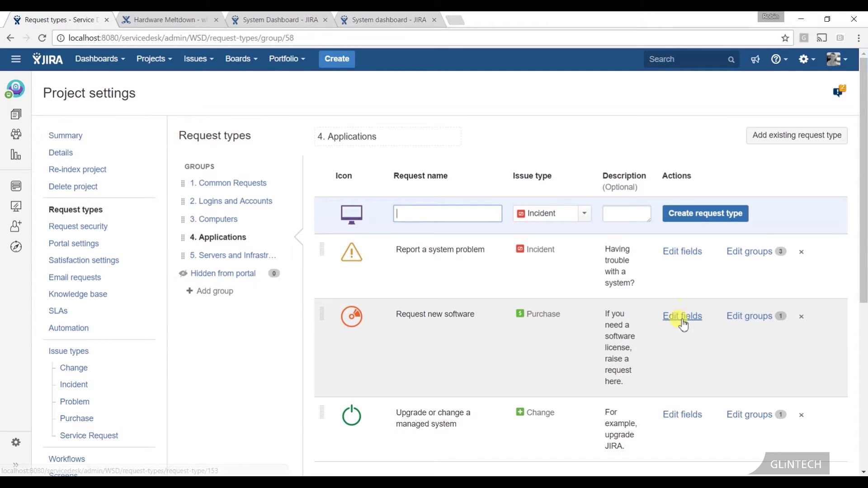
- Make Approvers a visible field on the Request new software form
left_click(682, 316)
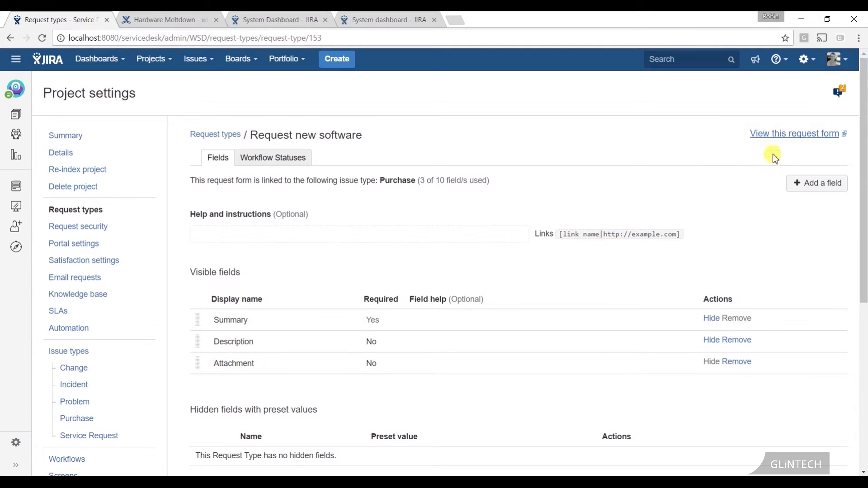
left_click(800, 192)
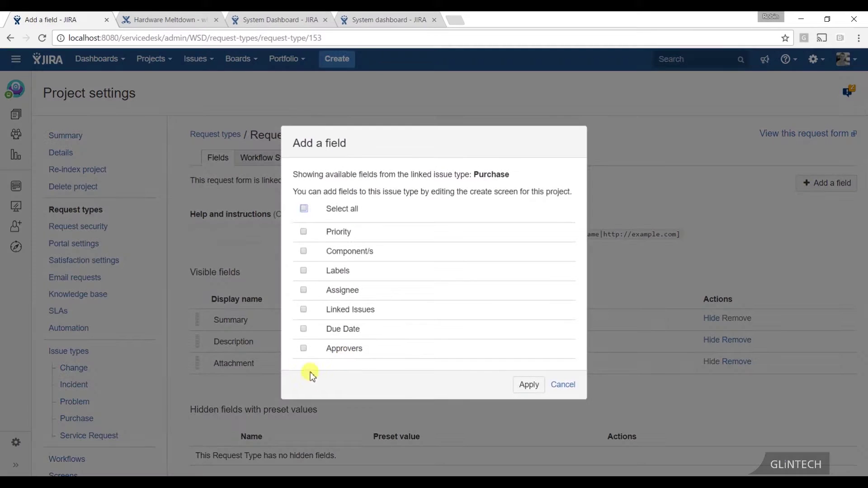
left_click(303, 348)
left_click(526, 384)
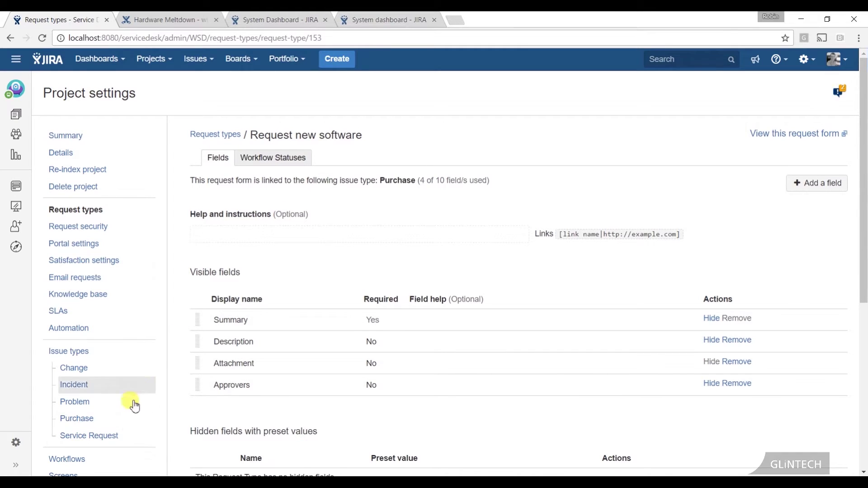
- Open the Purchase issue type's Approvals Workflow for editing, confirming with the administrator password
left_click(77, 420)
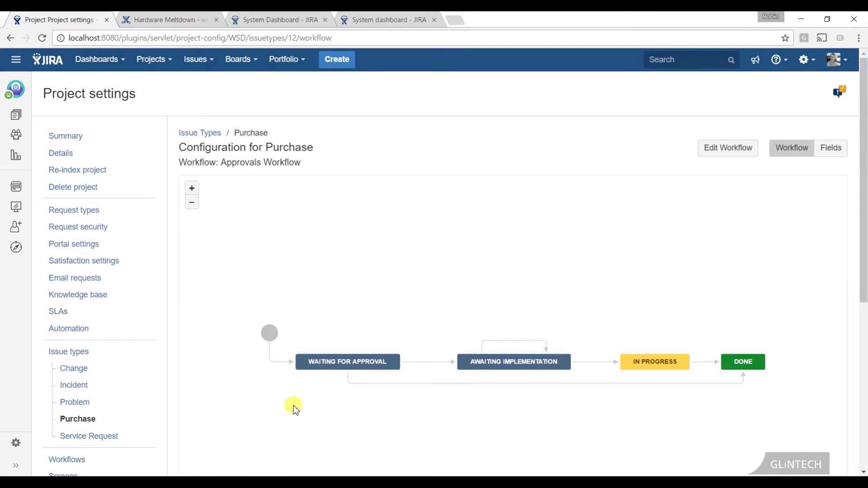
mouse_move(339, 362)
left_click(728, 148)
left_click(421, 313)
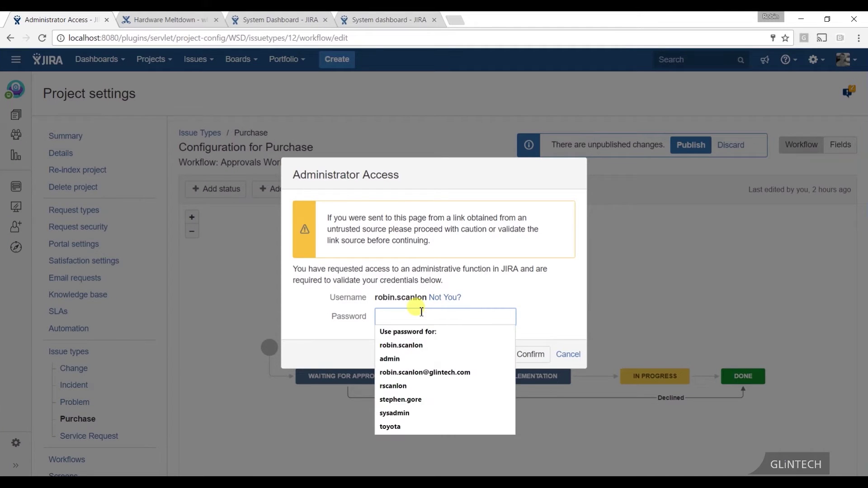
type("********")
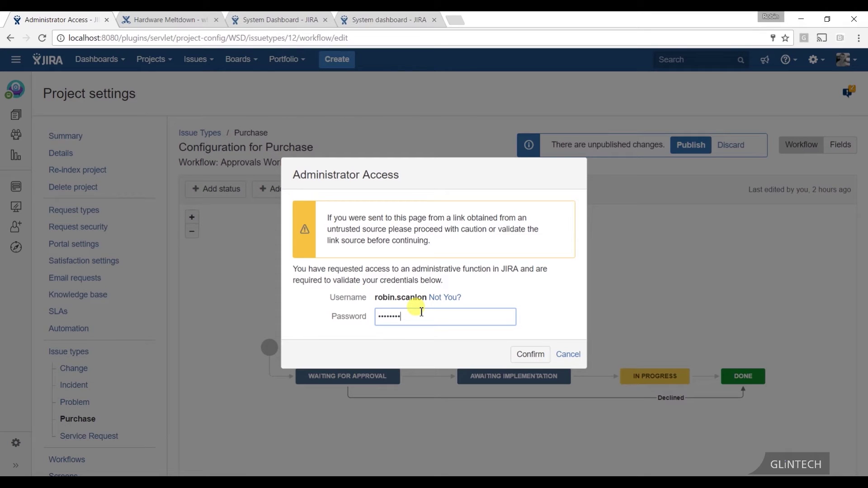
key("Return")
- Give Waiting for Approval an approval from the Approvers field with Approved/Declined transitions, then publish
left_click(361, 381)
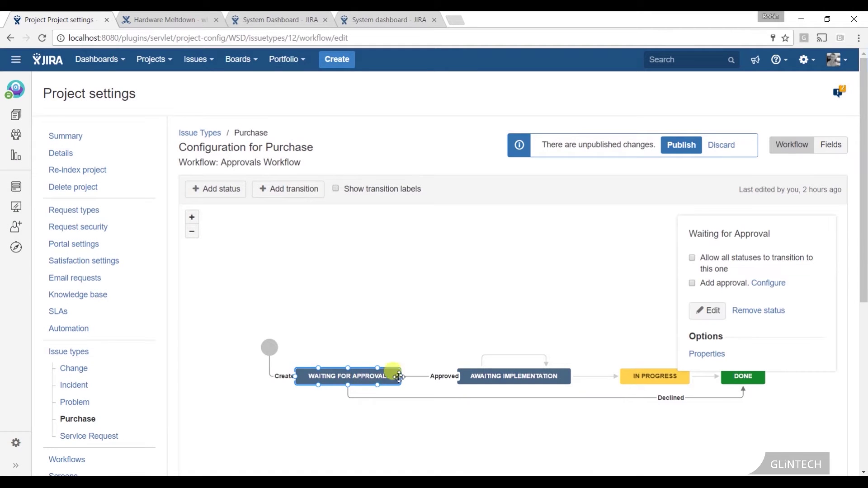
left_click(692, 282)
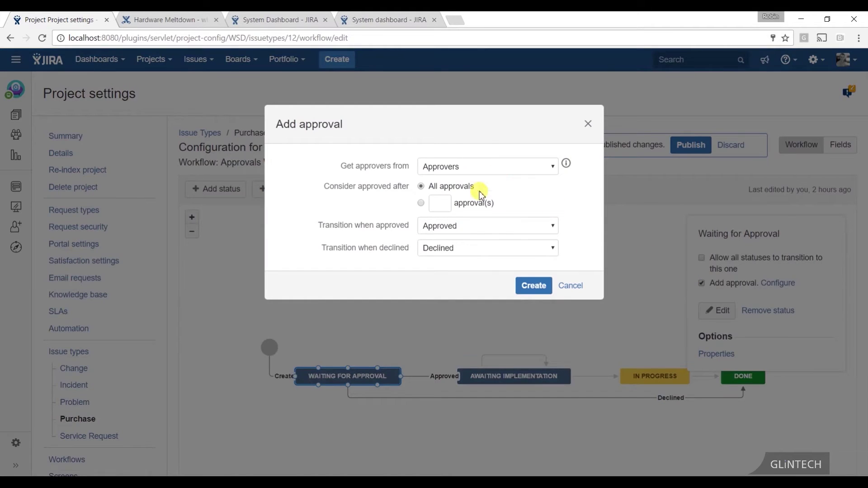
left_click(488, 168)
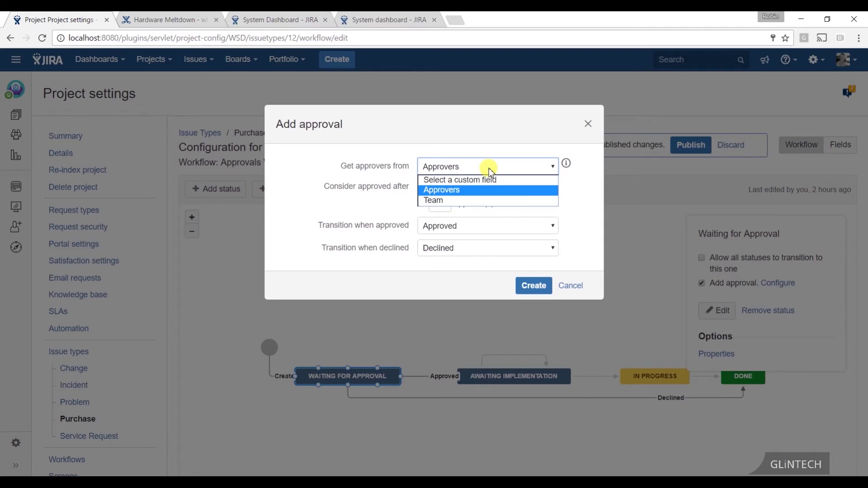
left_click(489, 168)
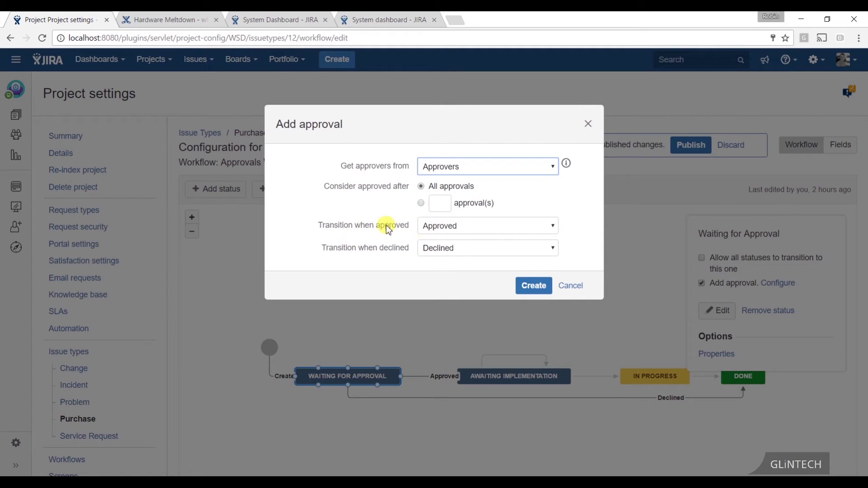
left_click(443, 229)
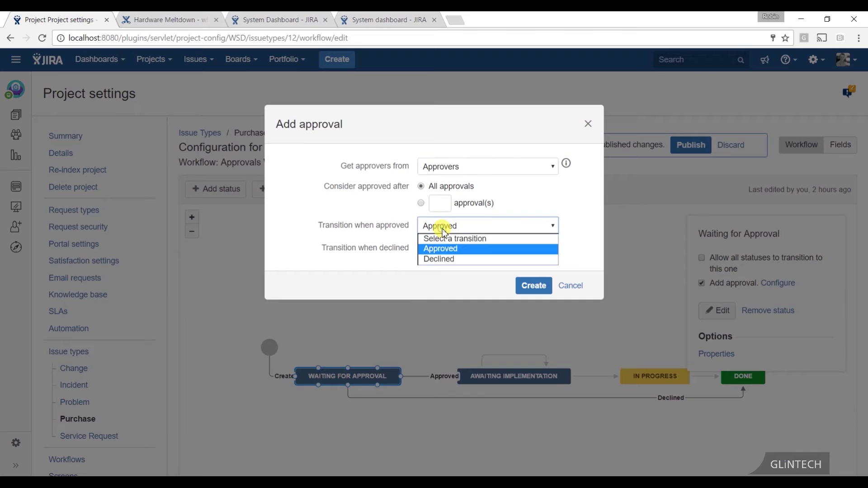
left_click(453, 251)
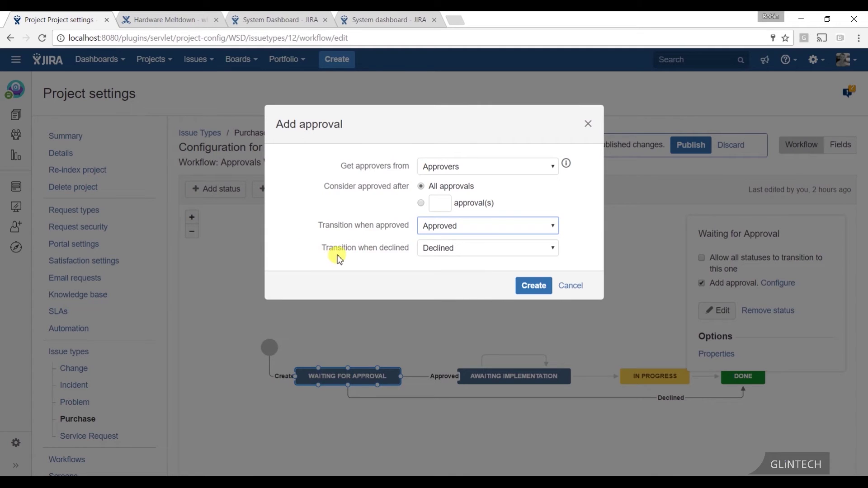
left_click(549, 298)
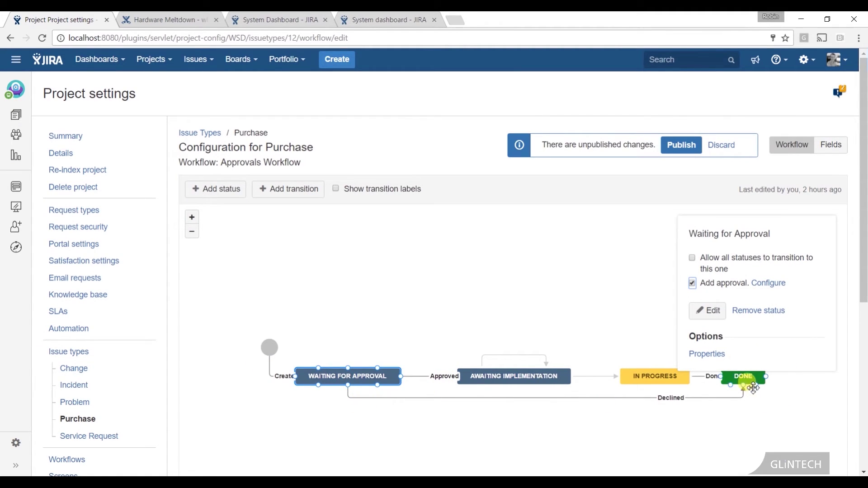
left_click(599, 259)
left_click(674, 150)
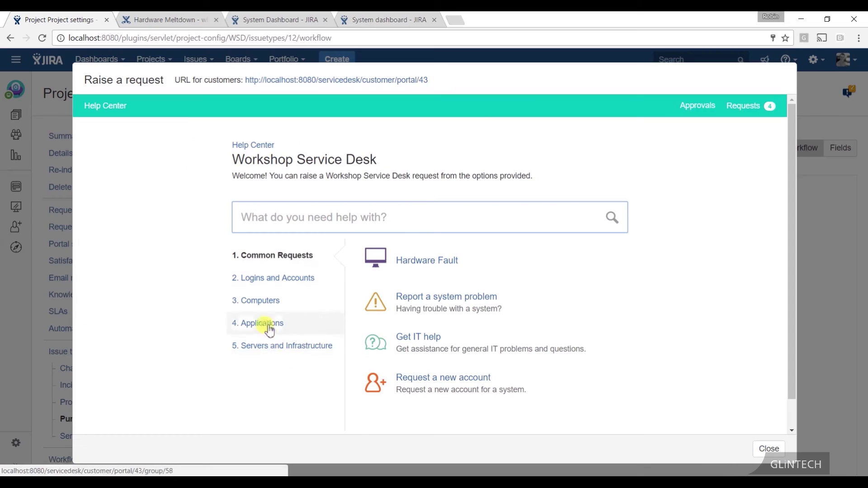
- Start a portal Request new software request with summary 'I want HipChat'
left_click(270, 329)
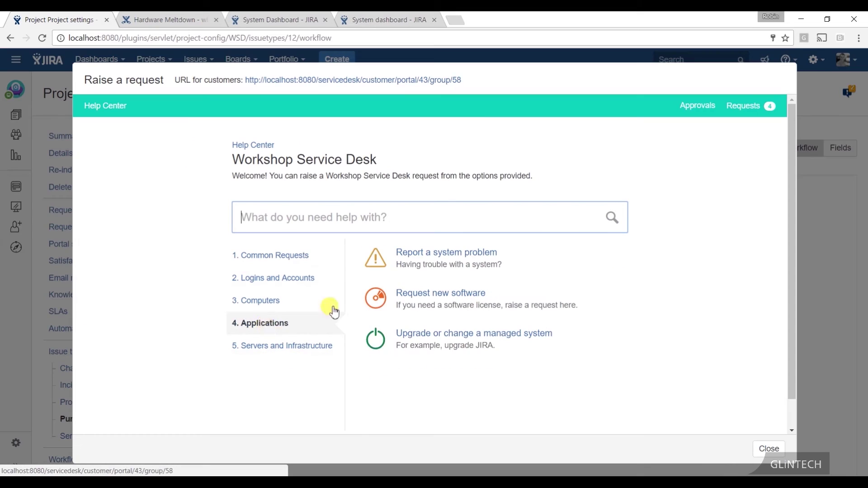
left_click(461, 294)
type("I wa")
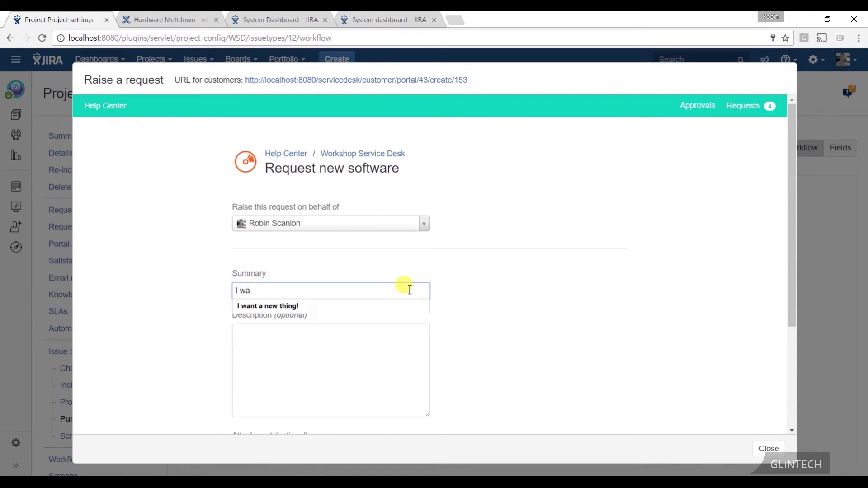
type("nt HipChat")
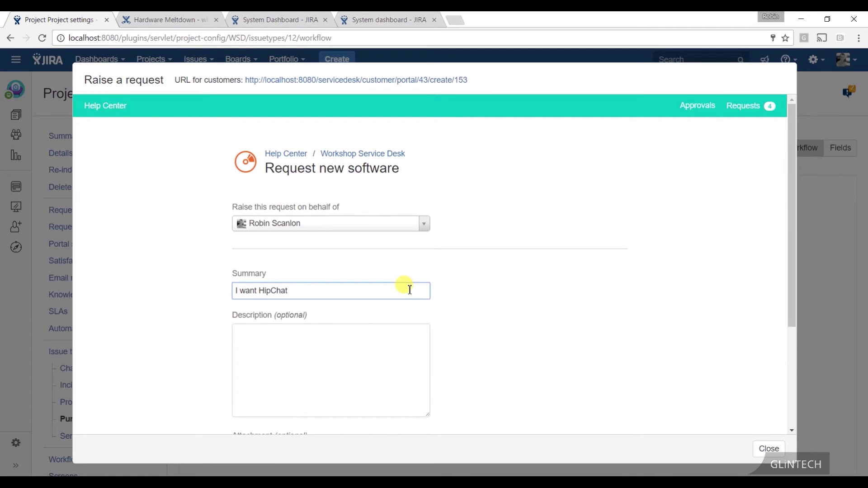
scroll(409, 290, "down", 3)
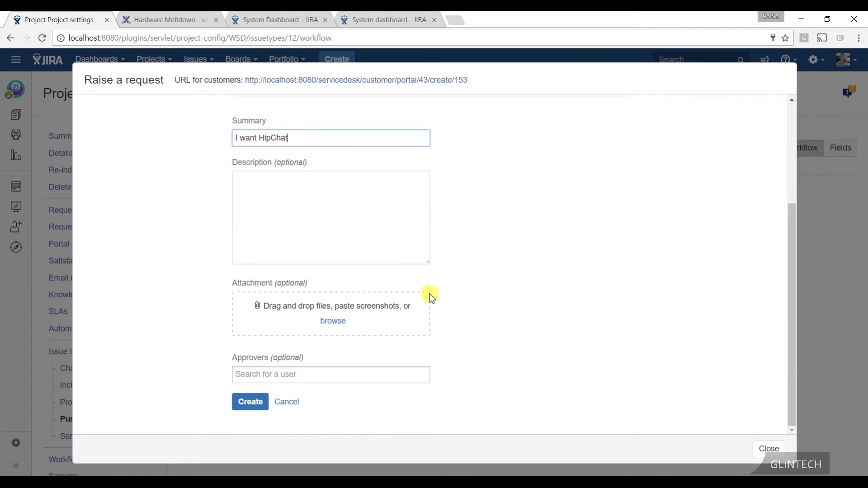
- Add yourself as the request's approver and submit it
left_click(275, 374)
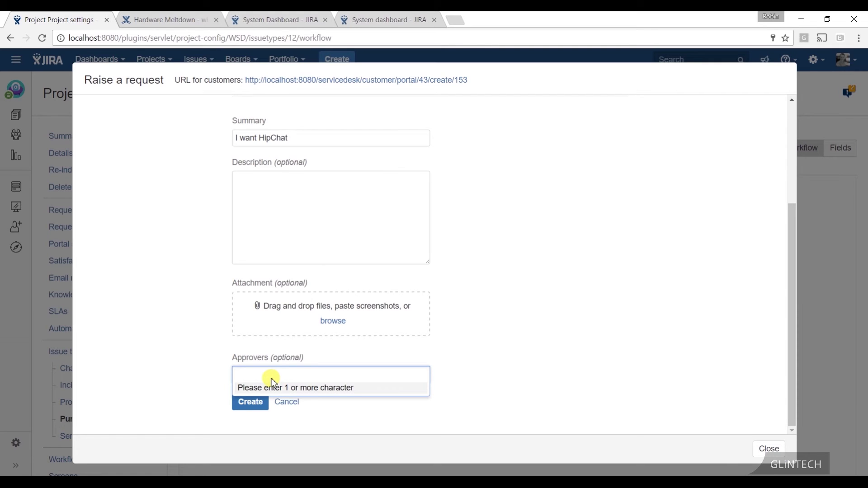
type("robin")
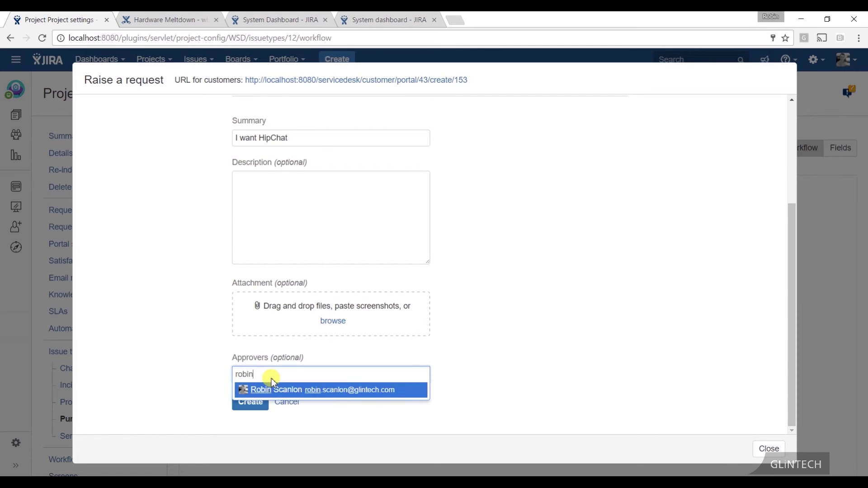
key("Return")
scroll(478, 283, "up", 1)
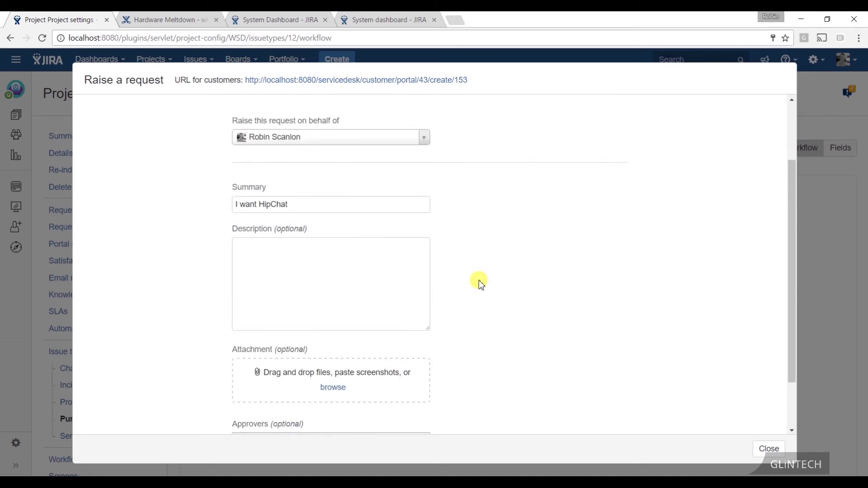
scroll(492, 294, "down", 1)
left_click(236, 404)
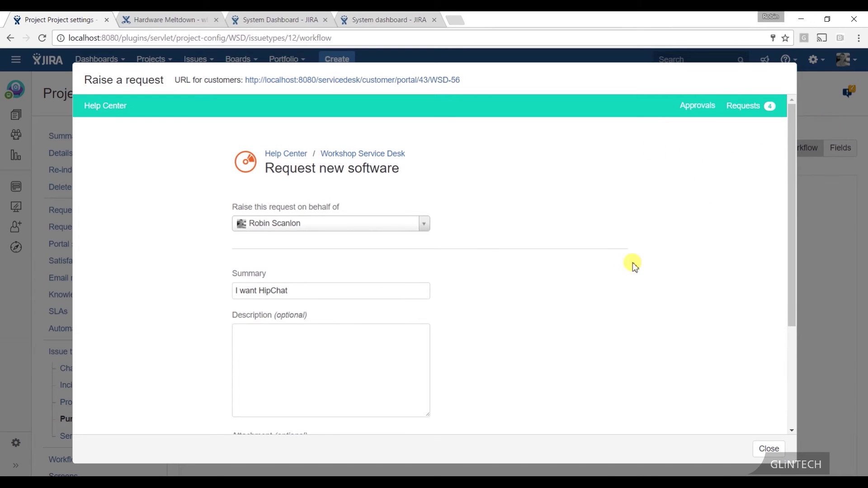
- Submit the request, then open WSD-56 'I want HipChat' from the portal's Approvals list
scroll(631, 265, "down", 3)
left_click(253, 404)
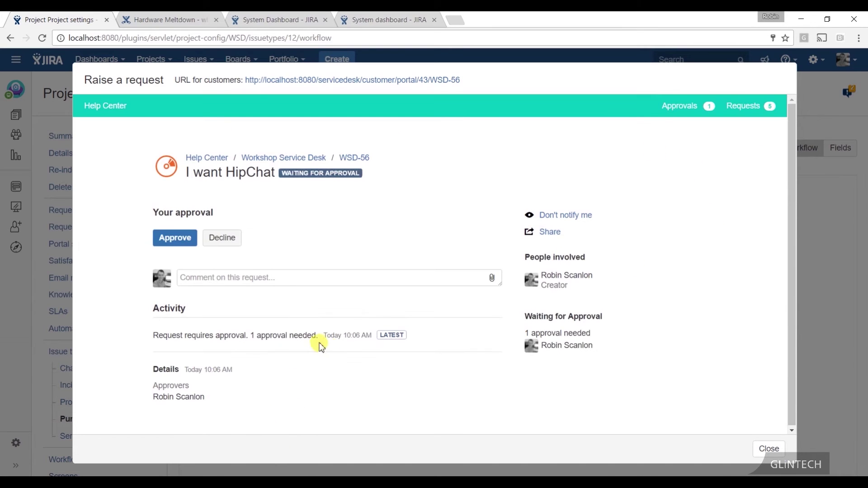
left_click(675, 107)
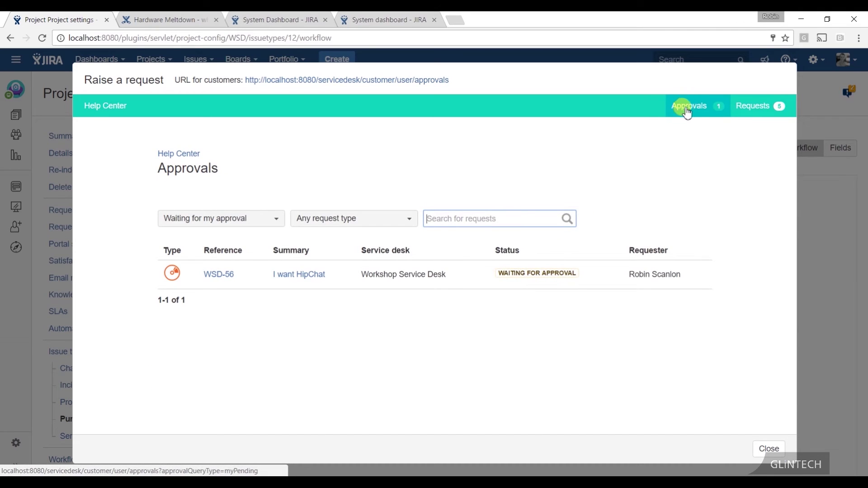
left_click(302, 275)
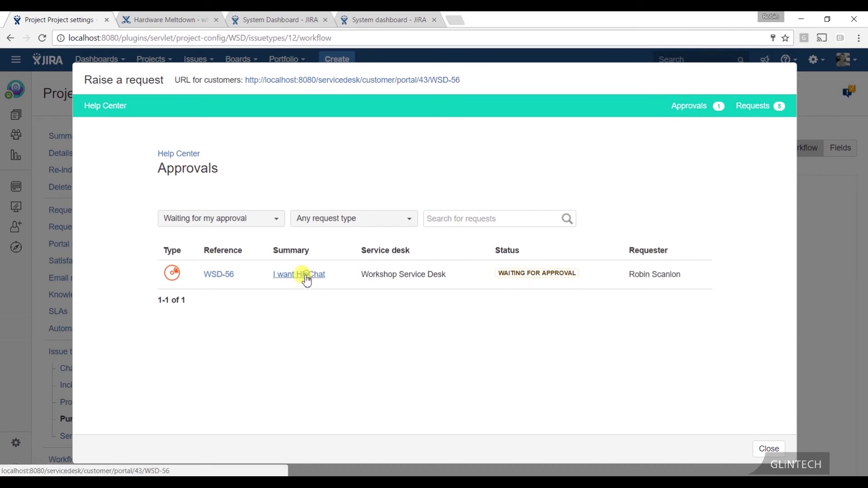
left_click(171, 248)
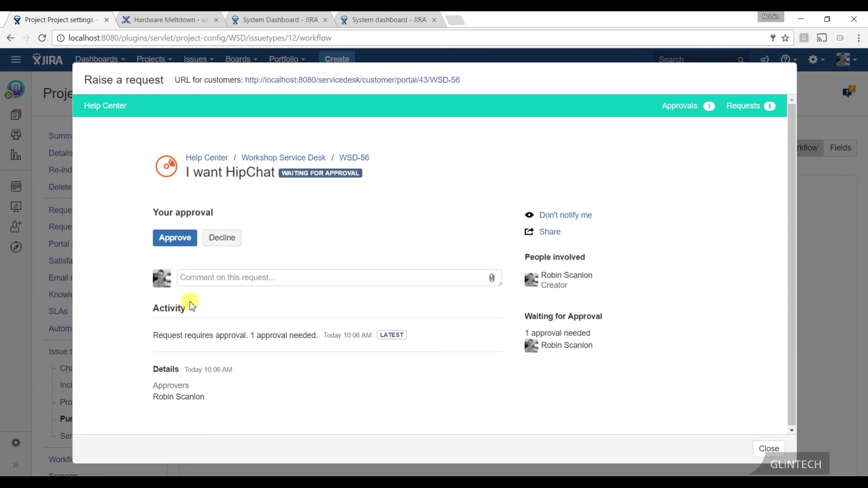
- Approve WSD-56 'I want HipChat', moving it to Awaiting implementation
left_click(176, 239)
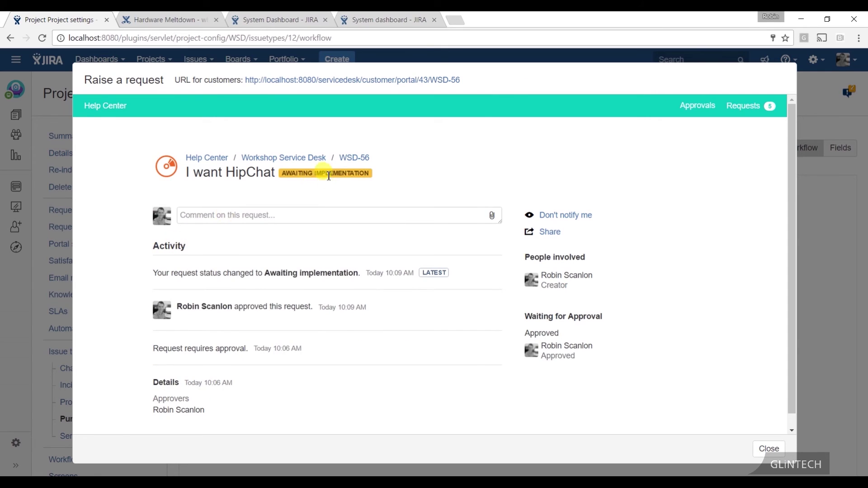